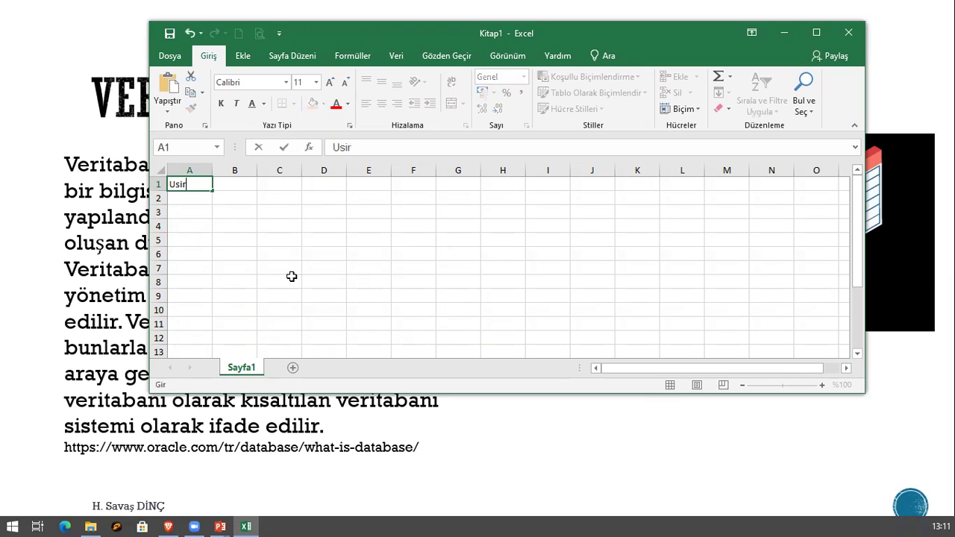
- Enter the column headings UserId in A1 and UserName in B1
{"action": "type", "text": "d"}
{"action": "key", "text": "Tab"}
{"action": "key", "text": "Left"}
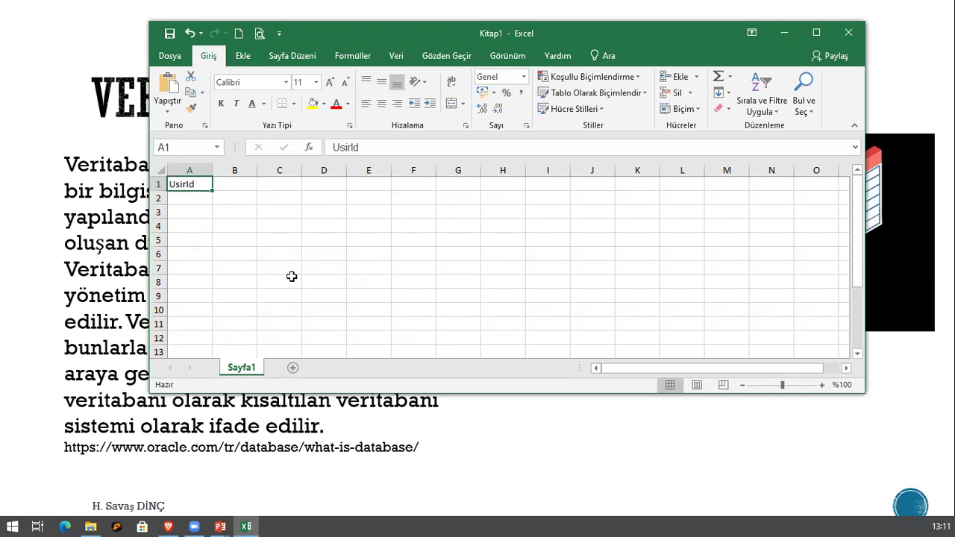
{"action": "type", "text": "UserId"}
{"action": "key", "text": "Tab"}
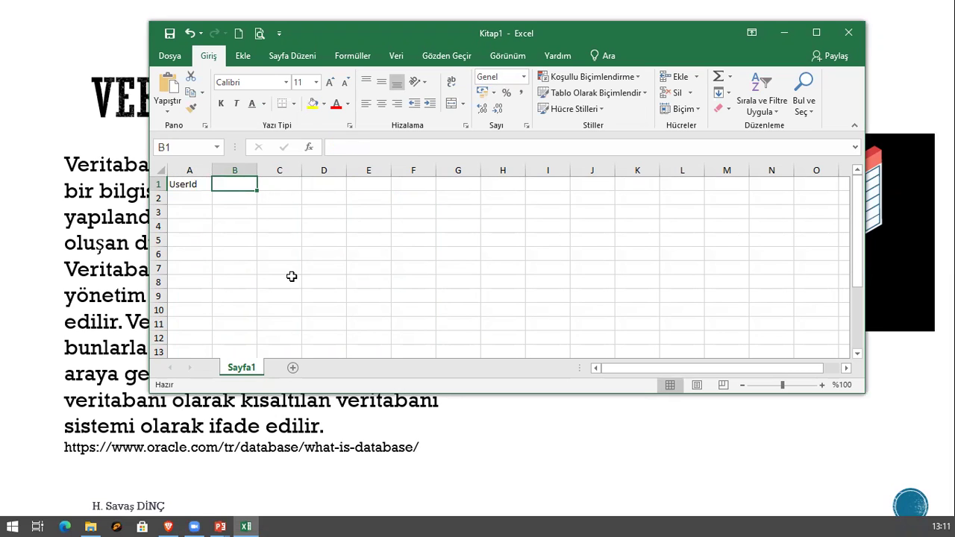
{"action": "type", "text": "UserName"}
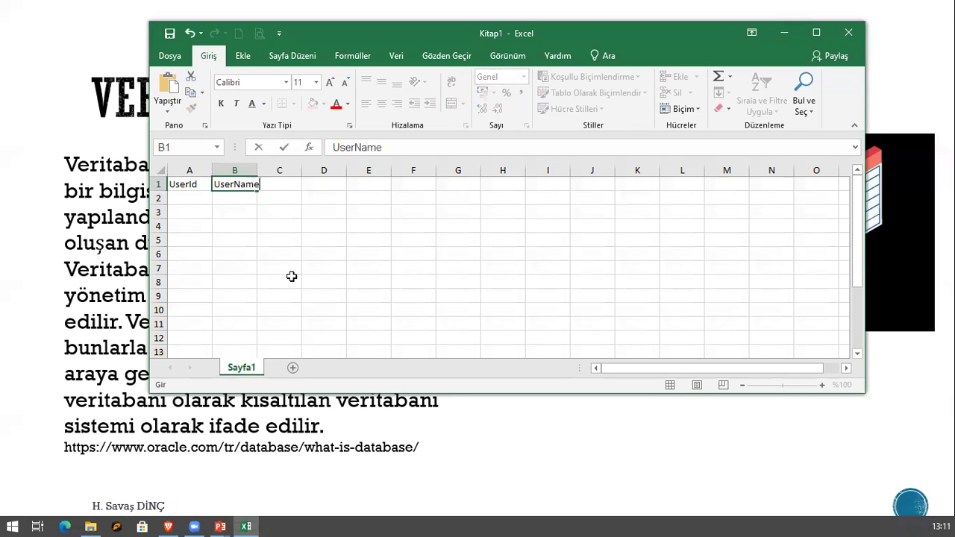
{"action": "key", "text": "Tab"}
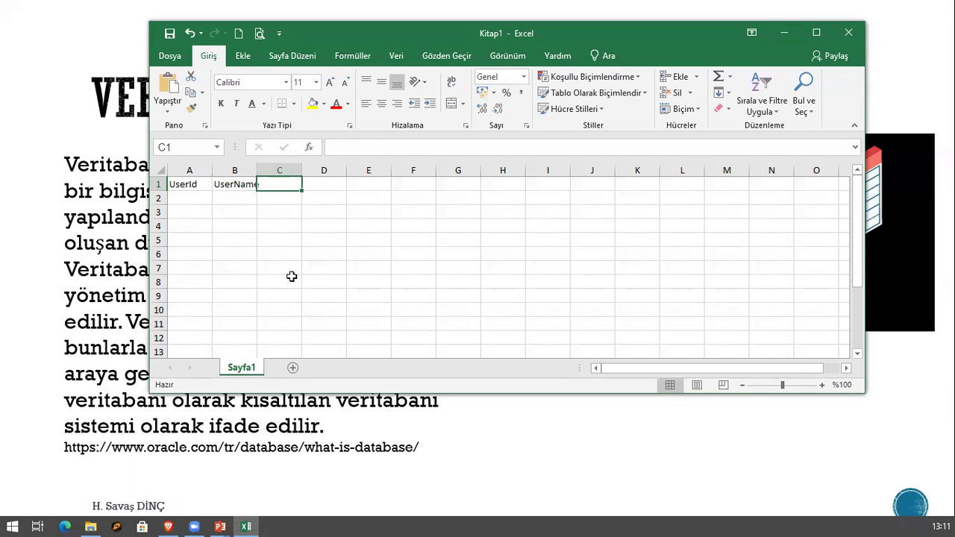
- Rename the sheet Sayfa1 as user
{"action": "double_click", "coordinate": [250, 367]}
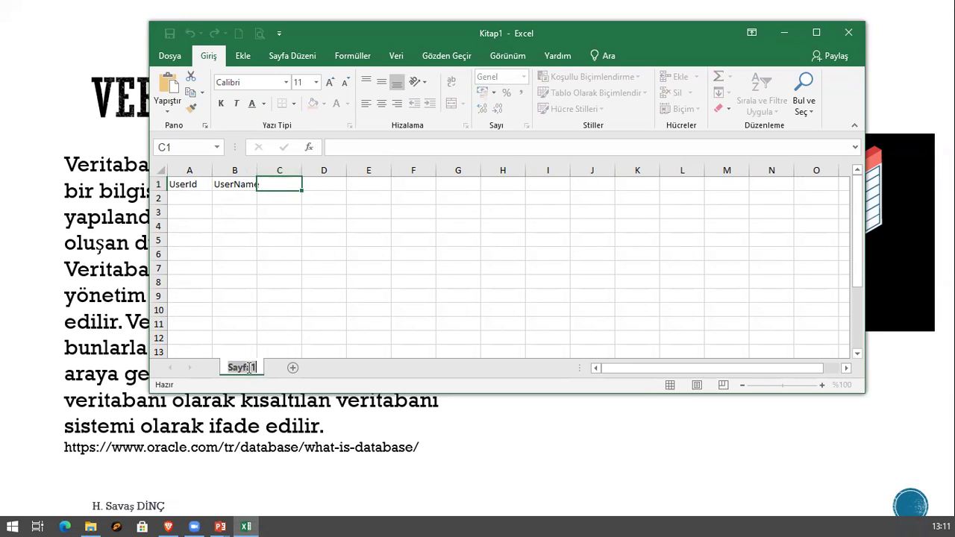
{"action": "type", "text": "user"}
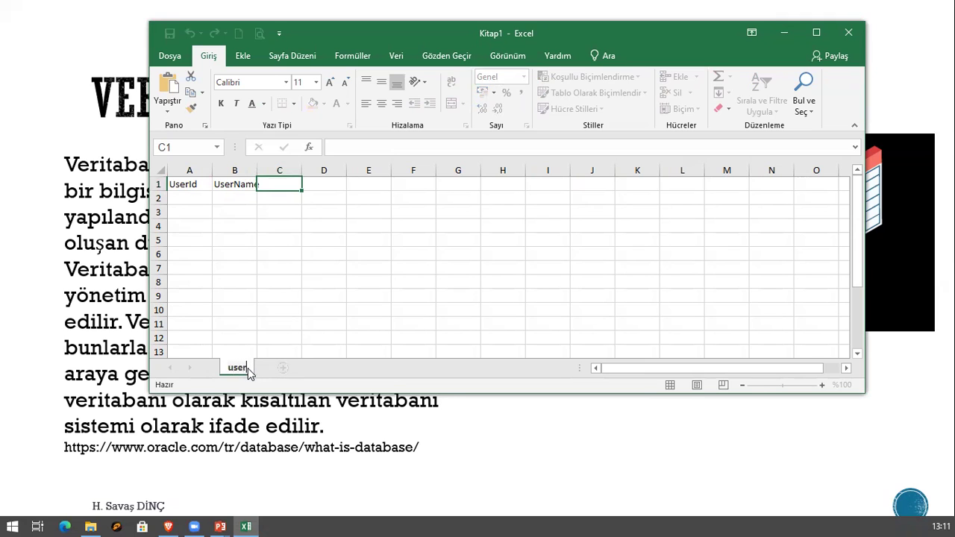
{"action": "key", "text": "Return"}
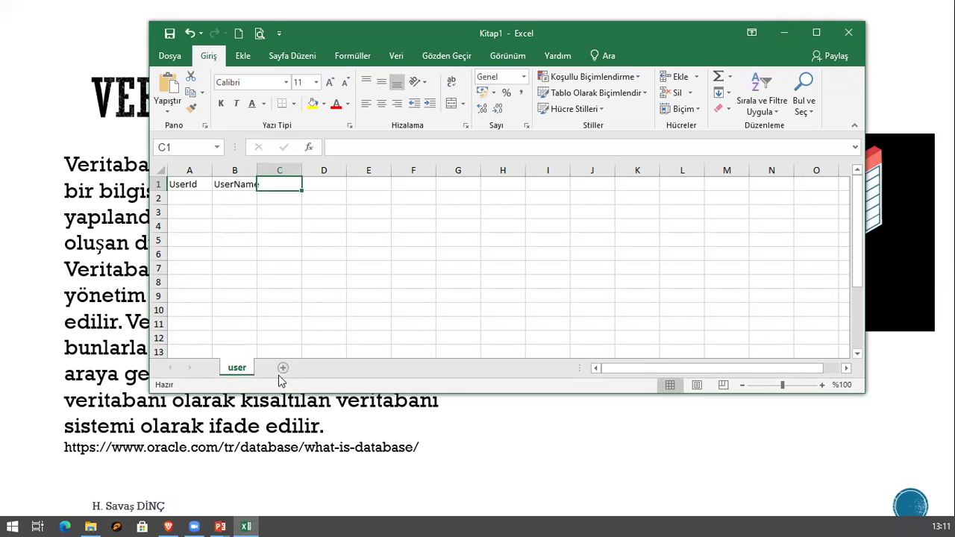
- Add a second sheet and enter the headings StokNo, StokAdi and StokMiktari in cells A1 to C1
{"action": "left_click", "coordinate": [303, 368]}
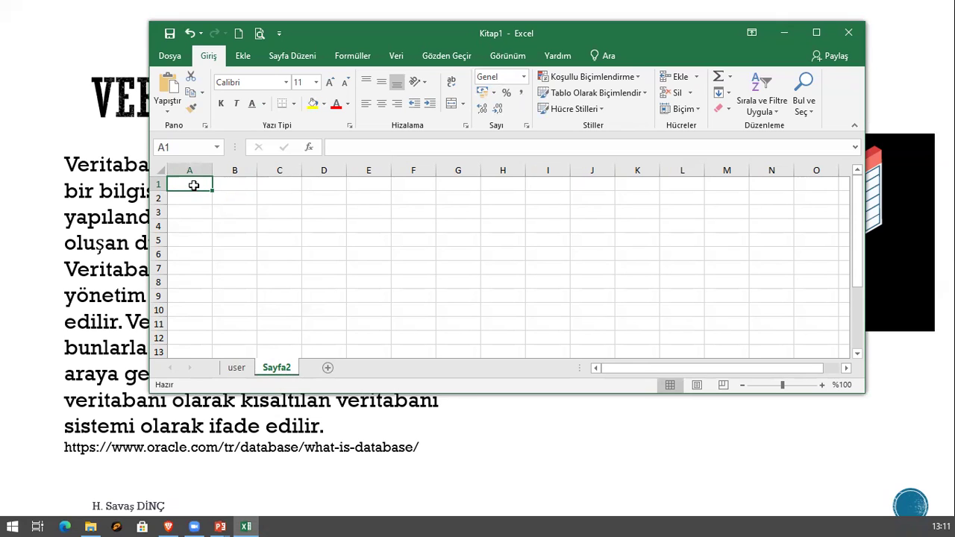
{"action": "type", "text": "St"}
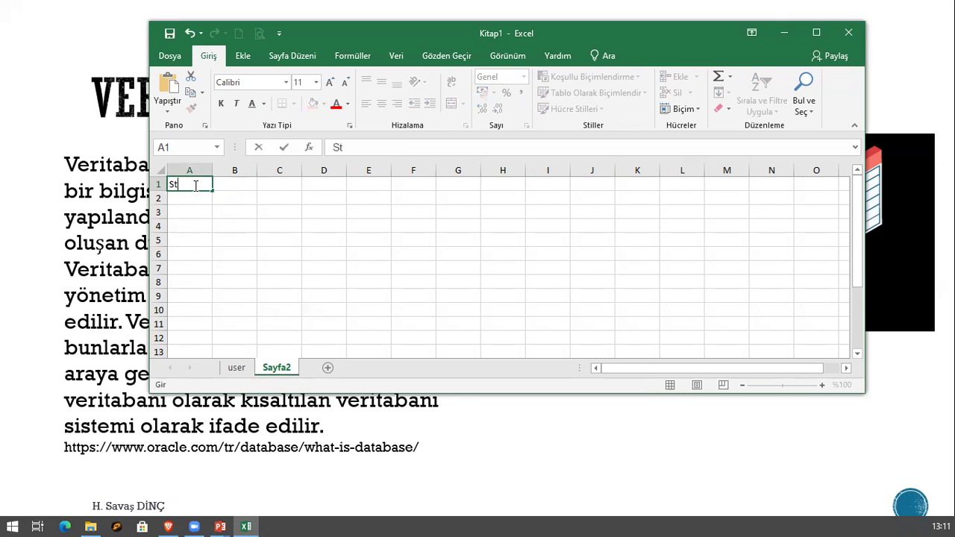
{"action": "type", "text": "okId"}
{"action": "key", "text": "Tab"}
{"action": "type", "text": "Sto"}
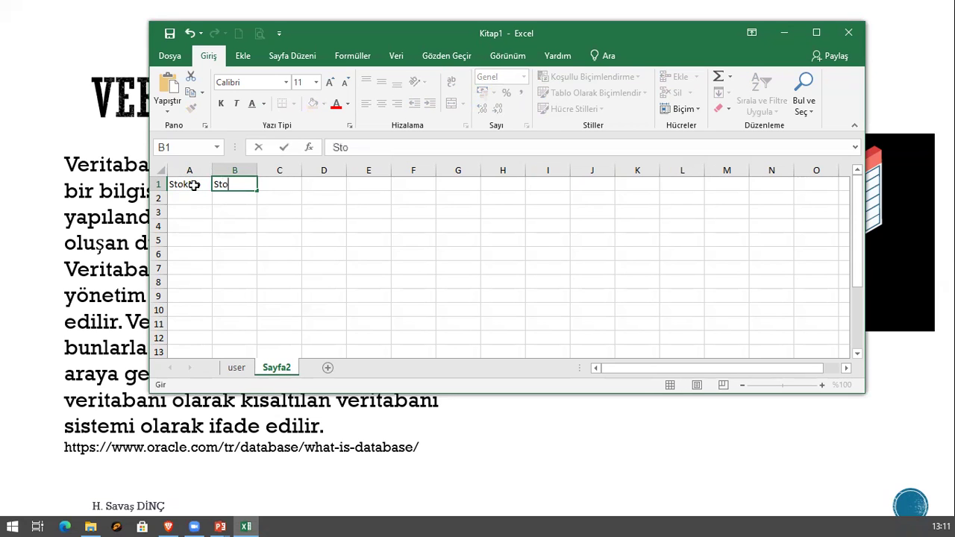
{"action": "type", "text": "kAdı"}
{"action": "key", "text": "Tab"}
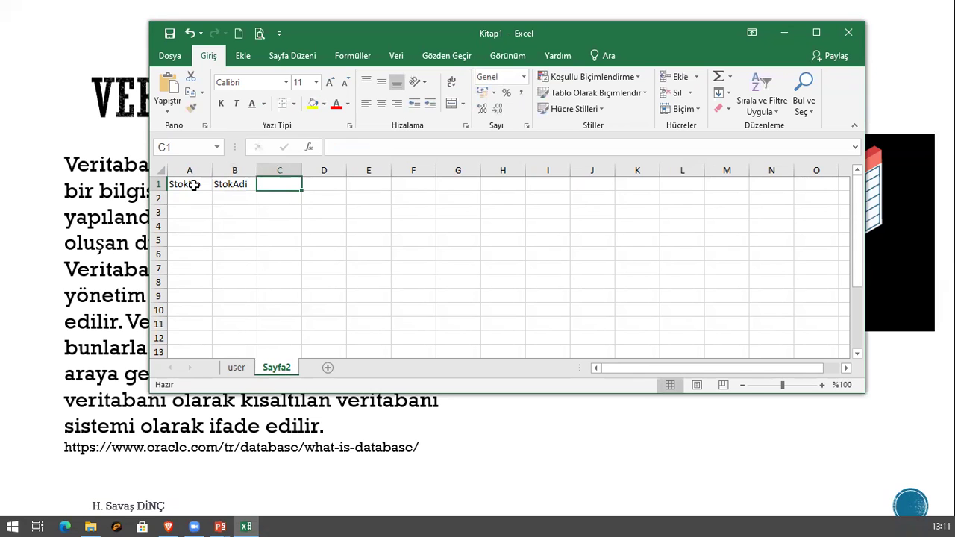
{"action": "type", "text": "S"}
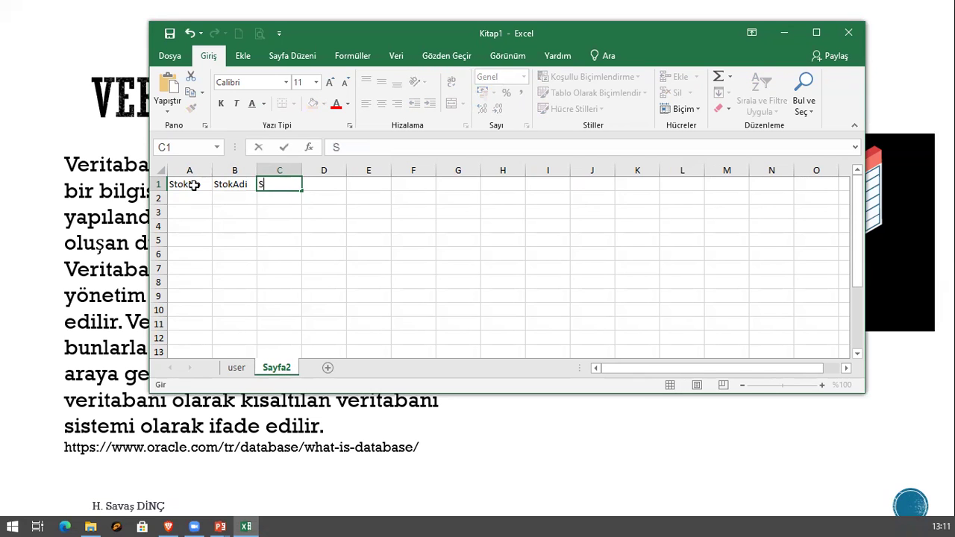
{"action": "type", "text": "tokMiktari"}
{"action": "key", "text": "Return"}
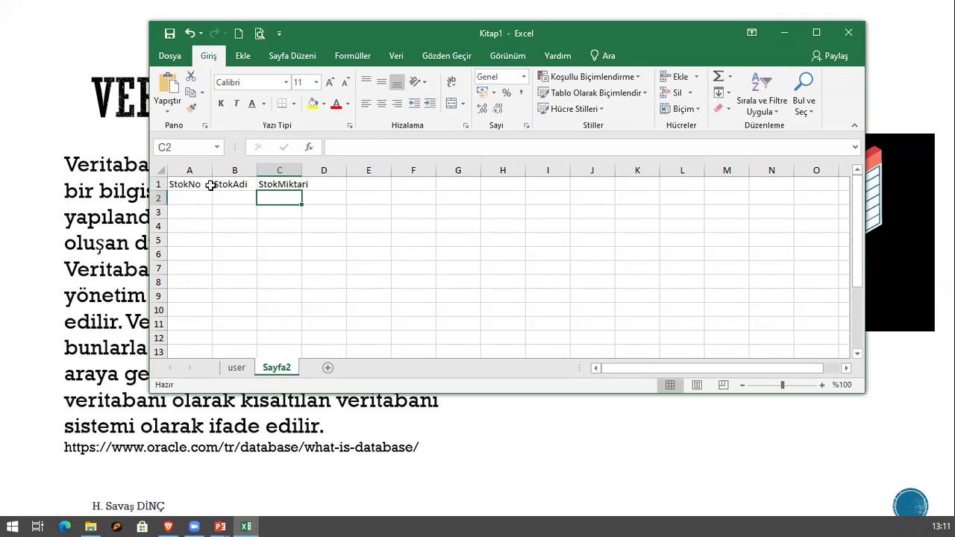
- Rename the sheet Sayfa2 as Stok
{"action": "double_click", "coordinate": [284, 367]}
{"action": "type", "text": "Stok"}
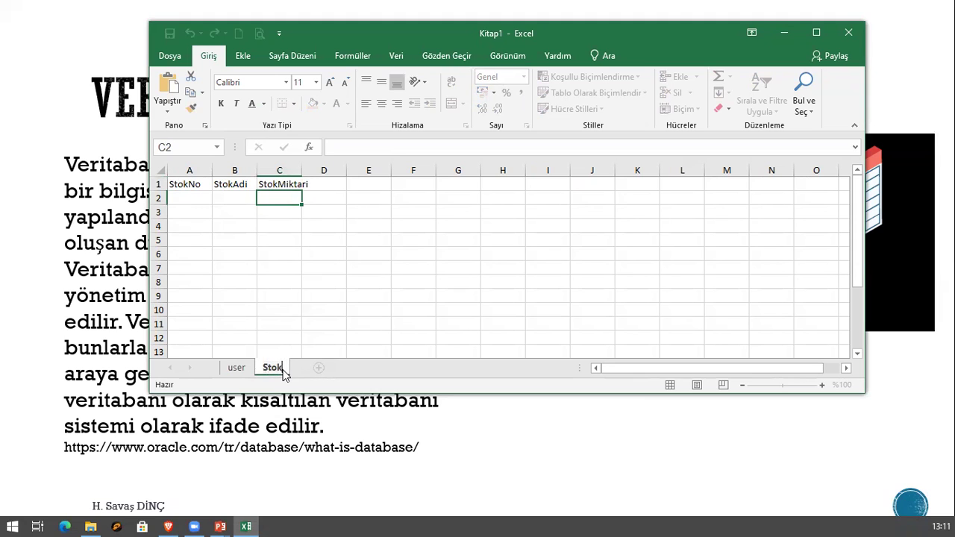
{"action": "key", "text": "Return"}
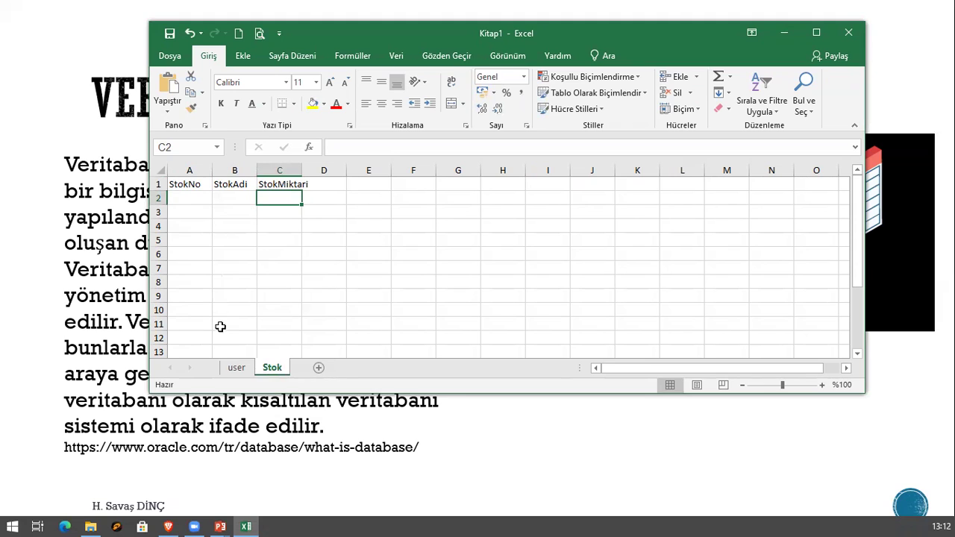
- View the user and Stok sheets alternately, and return to the slide show about databases
{"action": "left_click", "coordinate": [237, 367]}
{"action": "left_click", "coordinate": [273, 367]}
{"action": "left_click", "coordinate": [235, 368]}
{"action": "left_click", "coordinate": [269, 368]}
{"action": "key", "text": "super+Tab"}
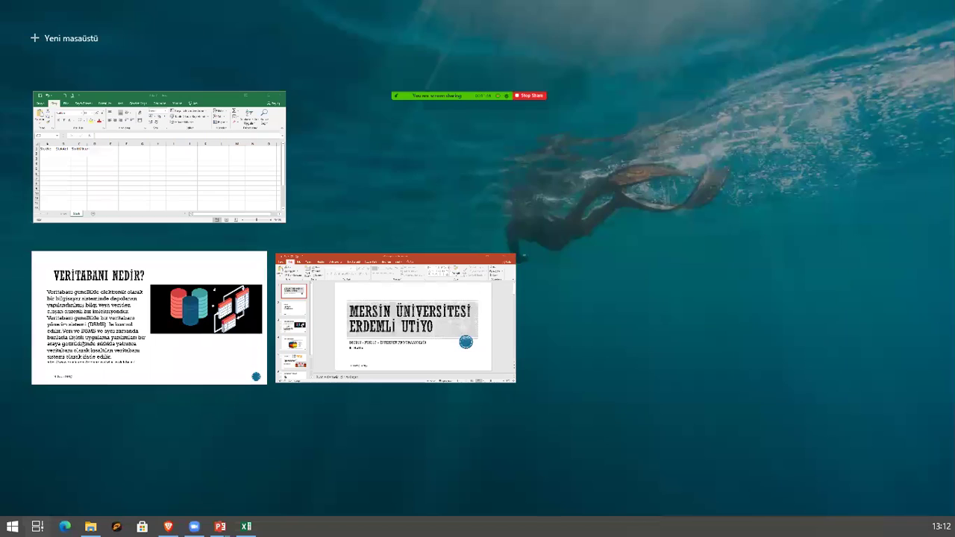
{"action": "left_click", "coordinate": [93, 310]}
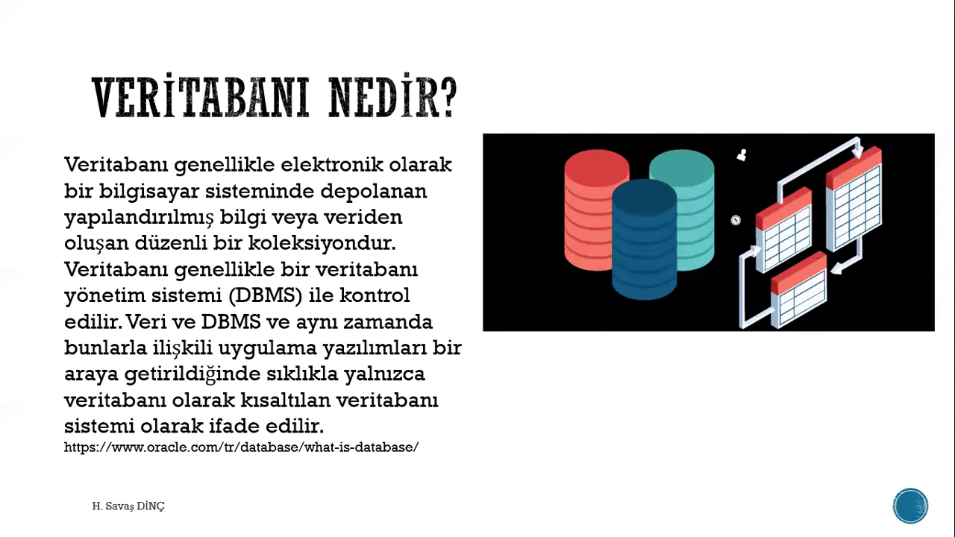
- Switch to Access and create a blank database with the file name Database1.accdb
{"action": "key", "text": "alt+Tab"}
{"action": "left_click", "coordinate": [479, 221]}
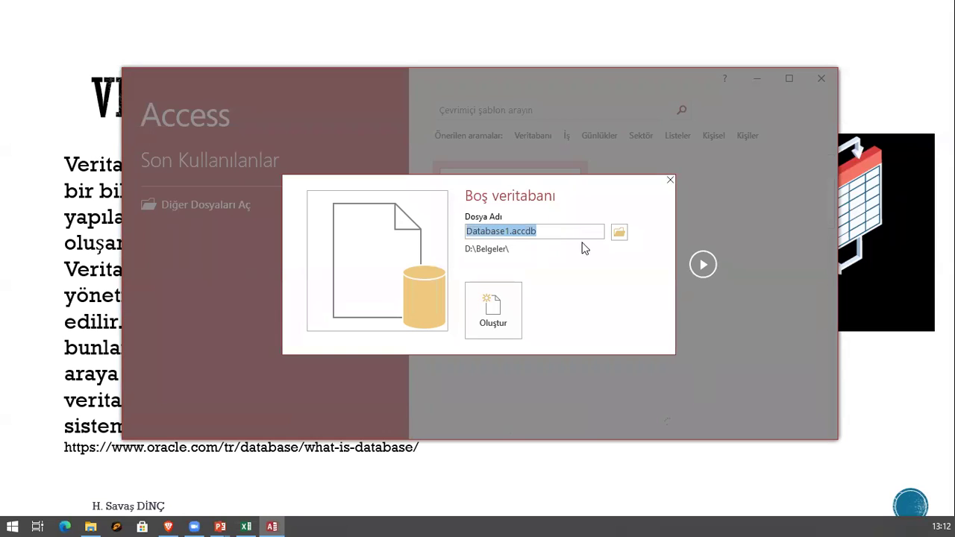
{"action": "left_click", "coordinate": [516, 231]}
{"action": "left_click_drag", "start_coordinate": [537, 232], "coordinate": [496, 231]}
{"action": "left_click", "coordinate": [496, 231]}
{"action": "left_click", "coordinate": [493, 310]}
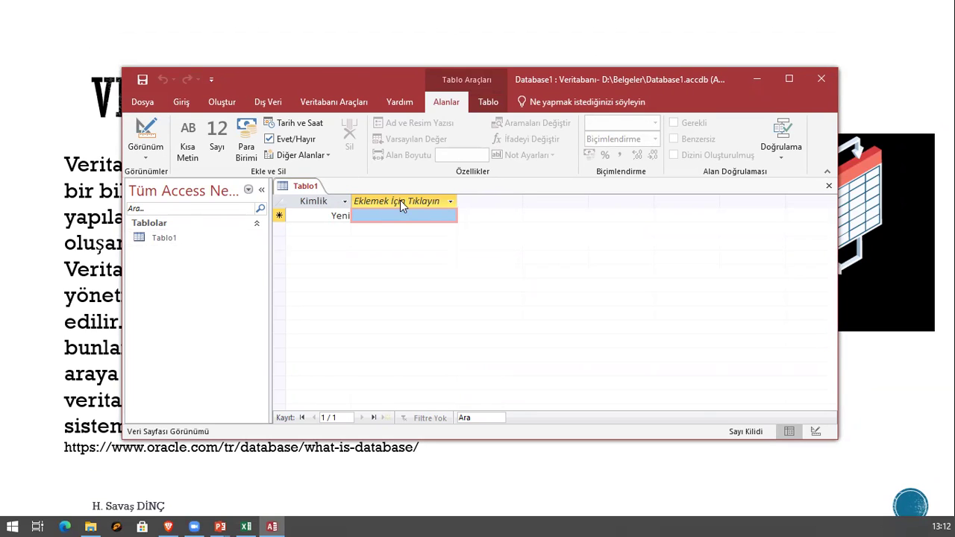
- Try to rename the open table Tablo1, and close the table
{"action": "left_click", "coordinate": [167, 237]}
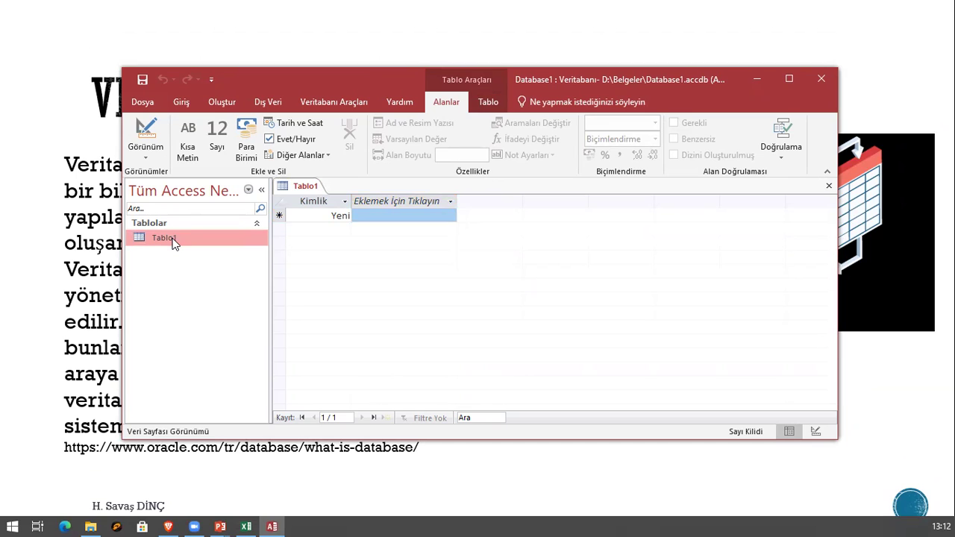
{"action": "right_click", "coordinate": [173, 243]}
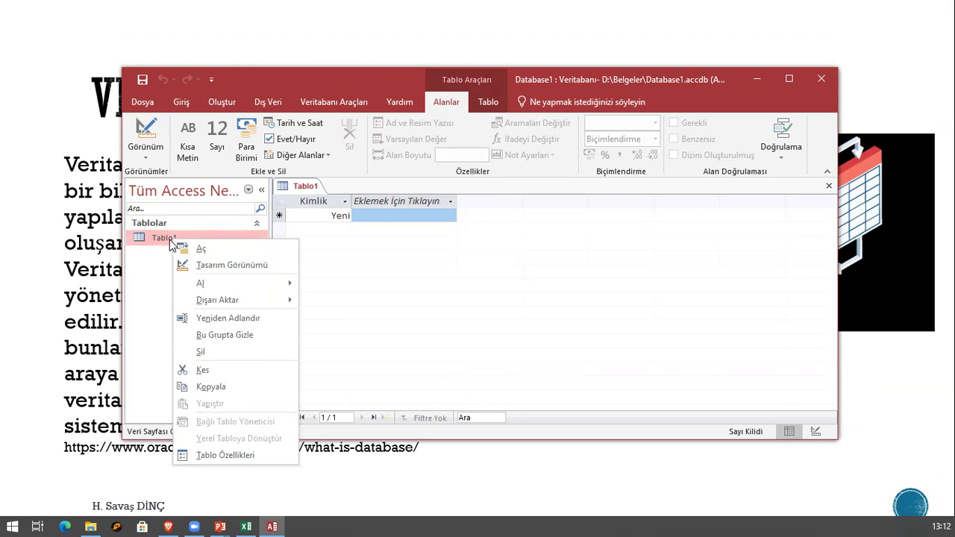
{"action": "left_click", "coordinate": [211, 317]}
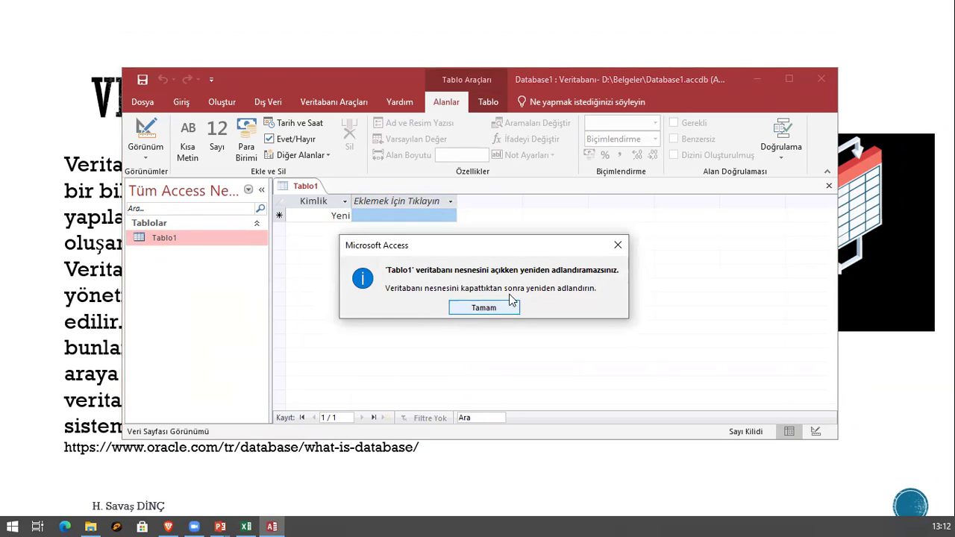
{"action": "left_click", "coordinate": [482, 306]}
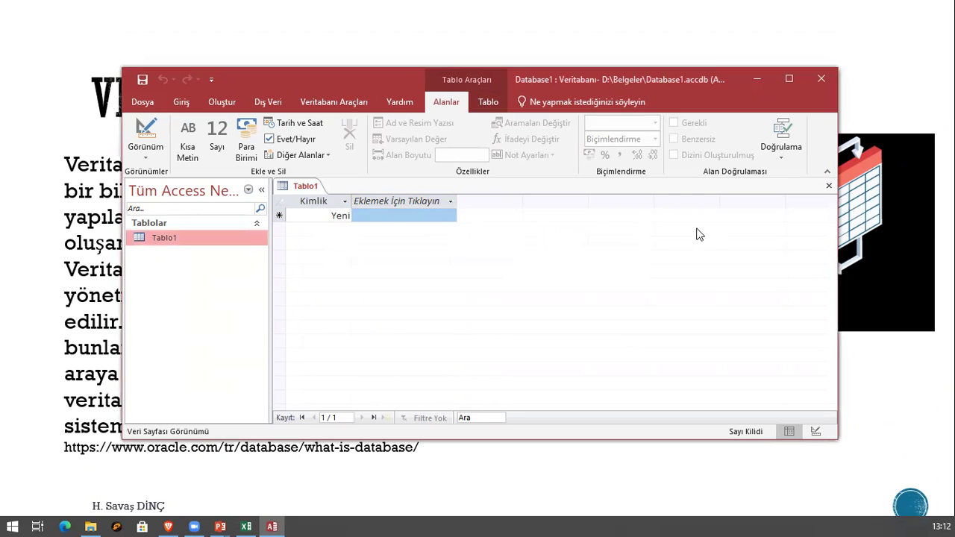
{"action": "left_click", "coordinate": [830, 188]}
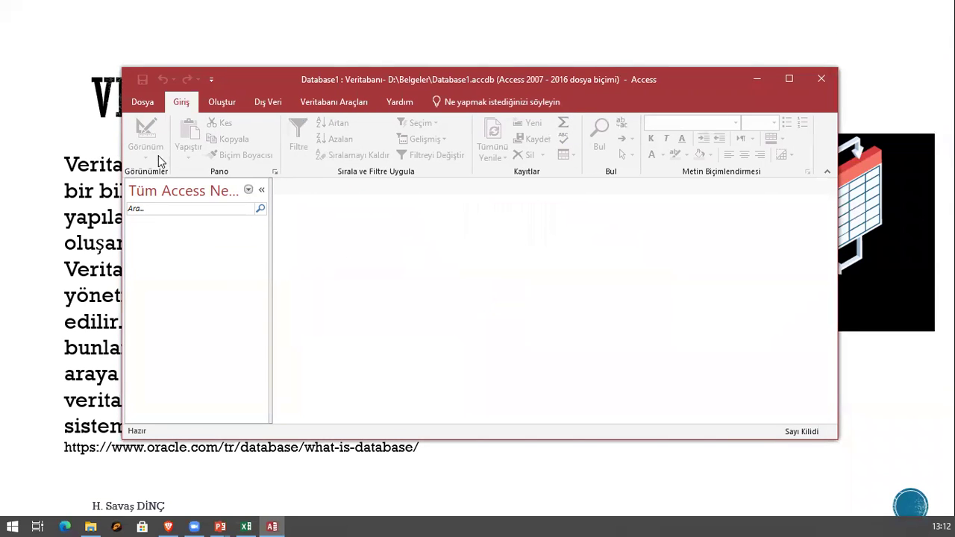
- Create a new table and enter userid in the first record of the column beside Kimlik
{"action": "left_click", "coordinate": [214, 102]}
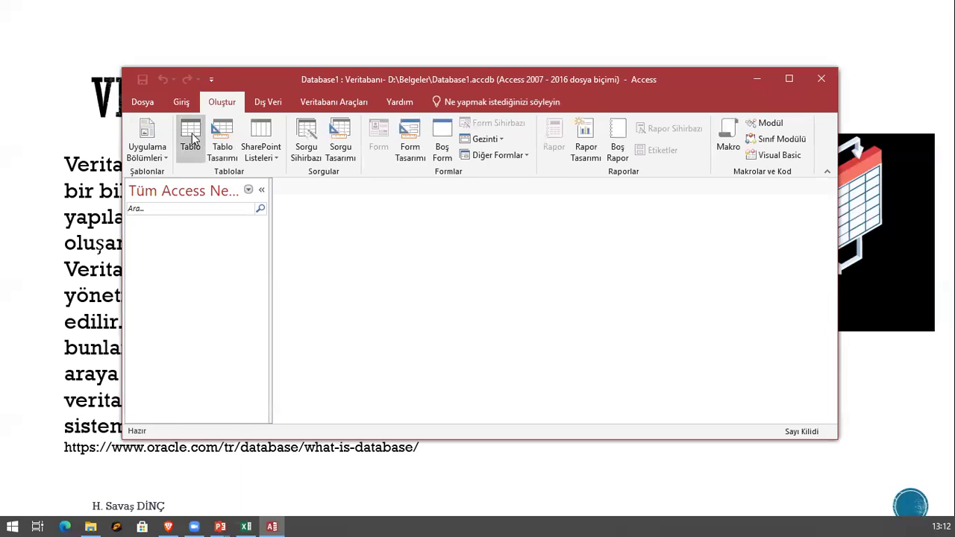
{"action": "left_click", "coordinate": [188, 139]}
{"action": "left_click", "coordinate": [379, 216]}
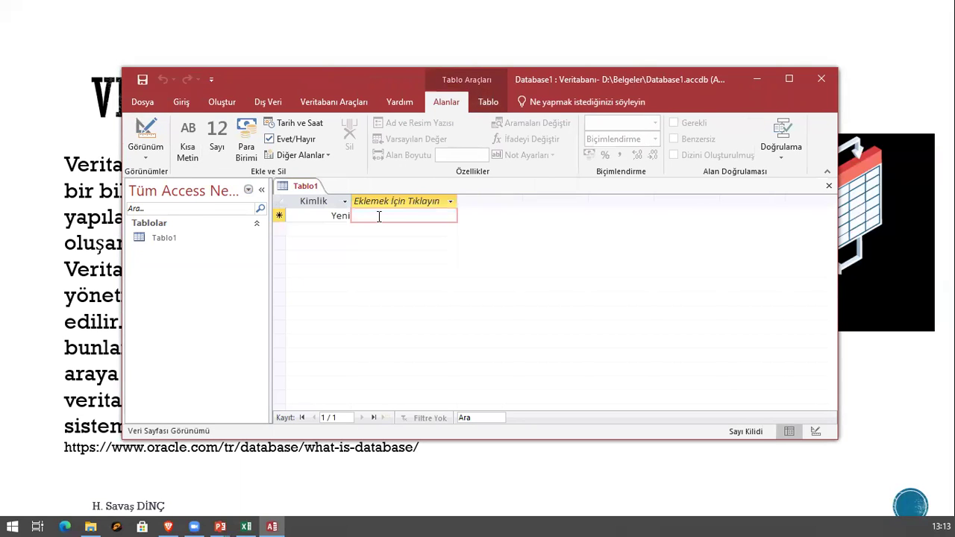
{"action": "type", "text": "userid"}
{"action": "key", "text": "Tab"}
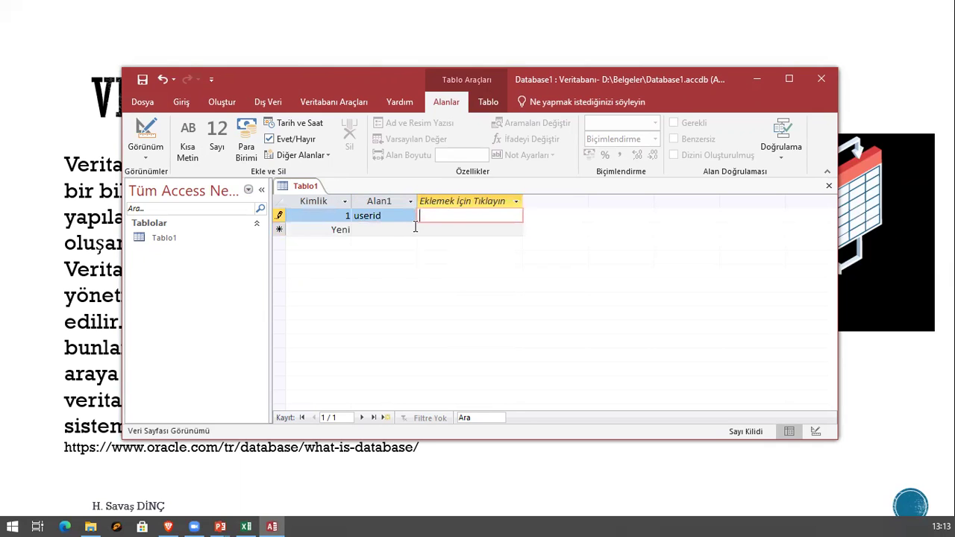
{"action": "left_click", "coordinate": [380, 202]}
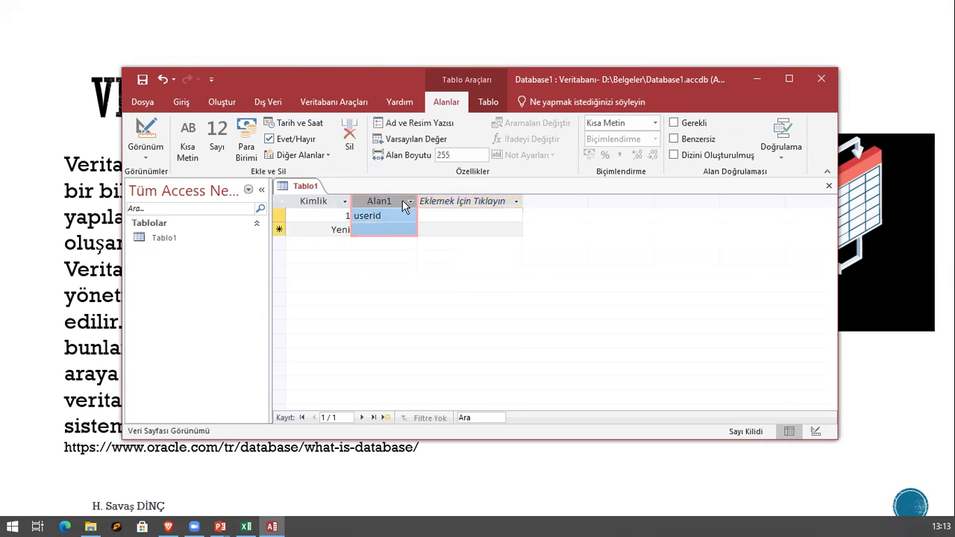
{"action": "left_click", "coordinate": [451, 216]}
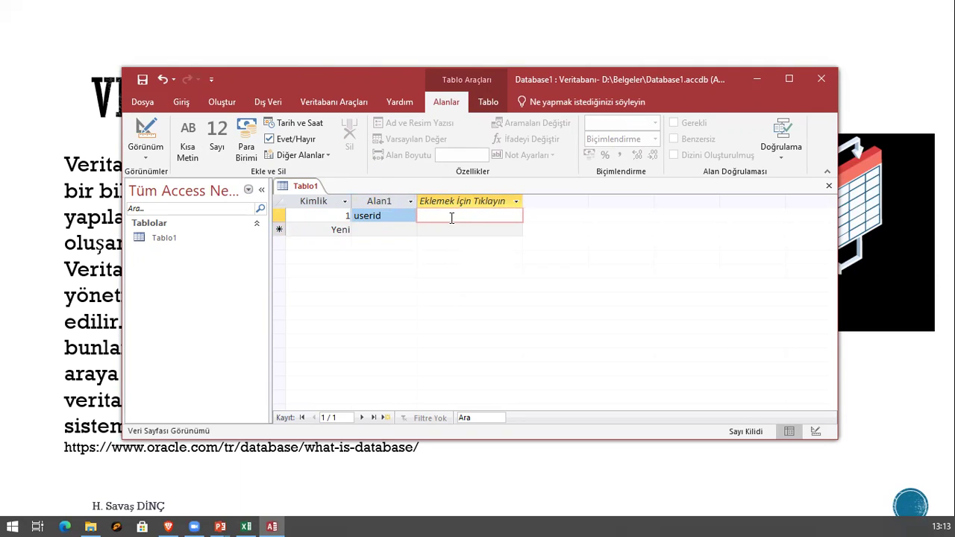
{"action": "left_click", "coordinate": [404, 202]}
{"action": "left_click", "coordinate": [410, 201]}
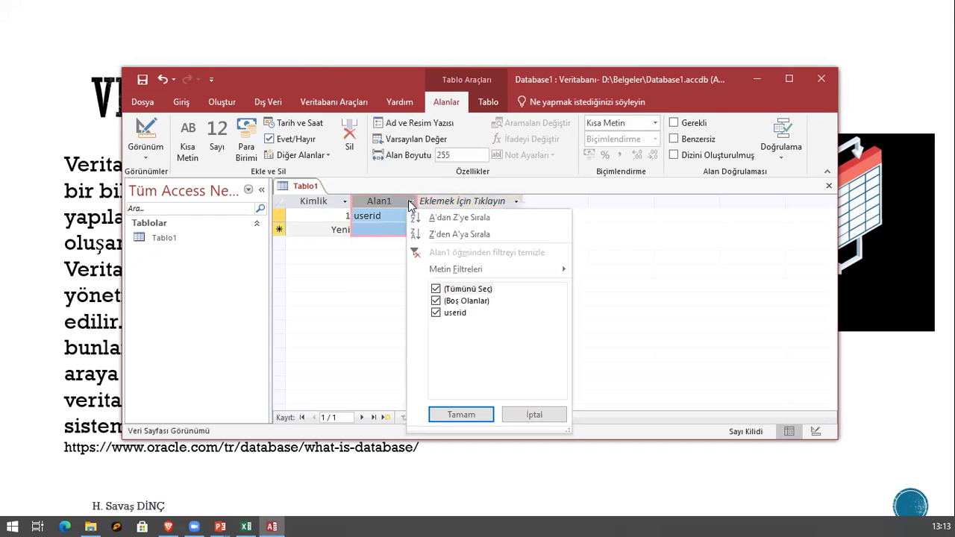
{"action": "mouse_move", "coordinate": [477, 272]}
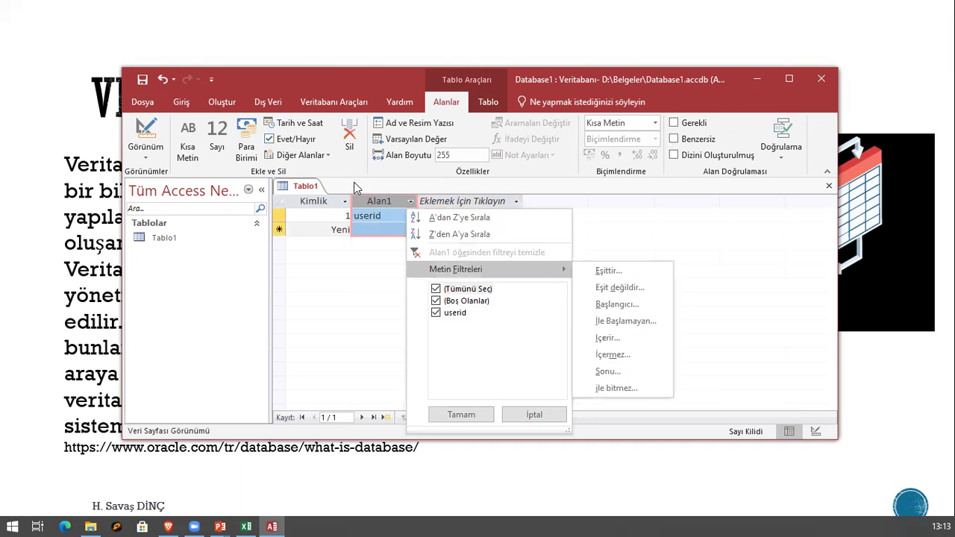
- Rename the field Alan1 in Tablo1 as userid
{"action": "left_click", "coordinate": [379, 201]}
{"action": "right_click", "coordinate": [380, 202]}
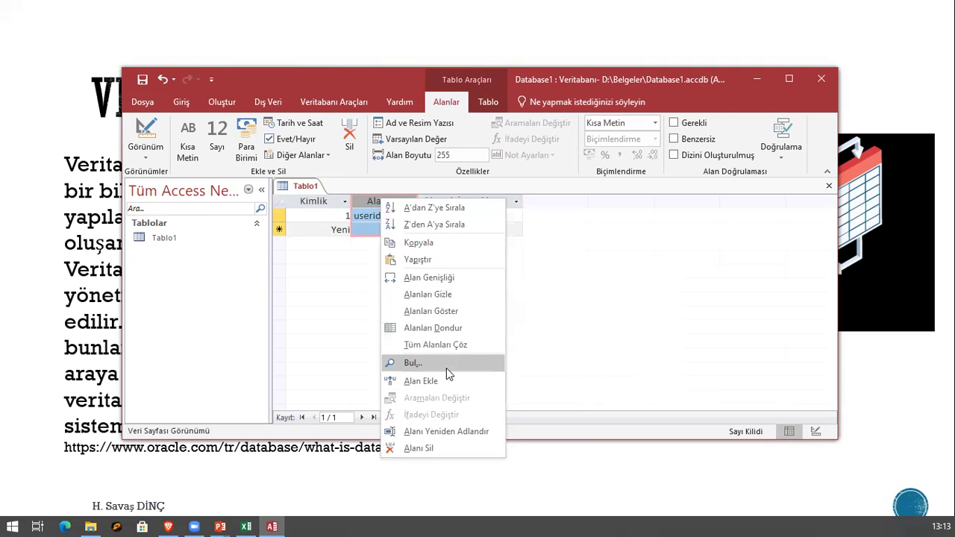
{"action": "left_click", "coordinate": [447, 431]}
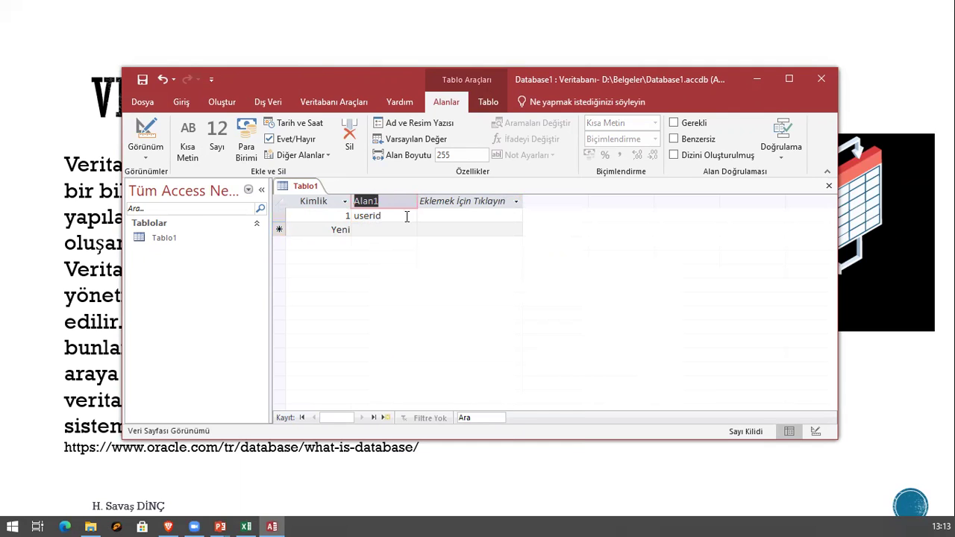
{"action": "type", "text": "use"}
{"action": "left_click", "coordinate": [500, 201]}
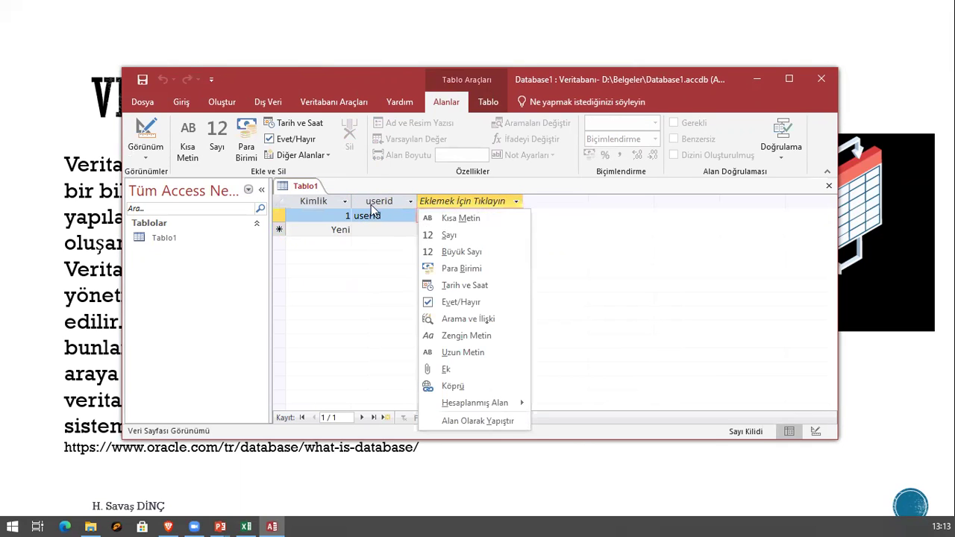
{"action": "key", "text": "Escape"}
{"action": "left_click", "coordinate": [410, 201]}
{"action": "key", "text": "Escape"}
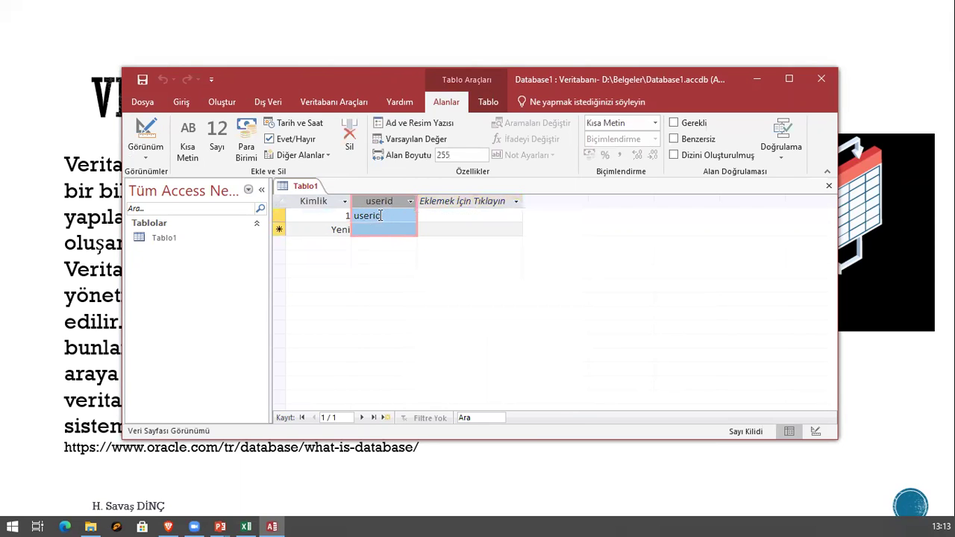
- Clear the userid text from the first record of the userid column in Tablo1
{"action": "left_click", "coordinate": [350, 215]}
{"action": "key", "text": "BackSpace"}
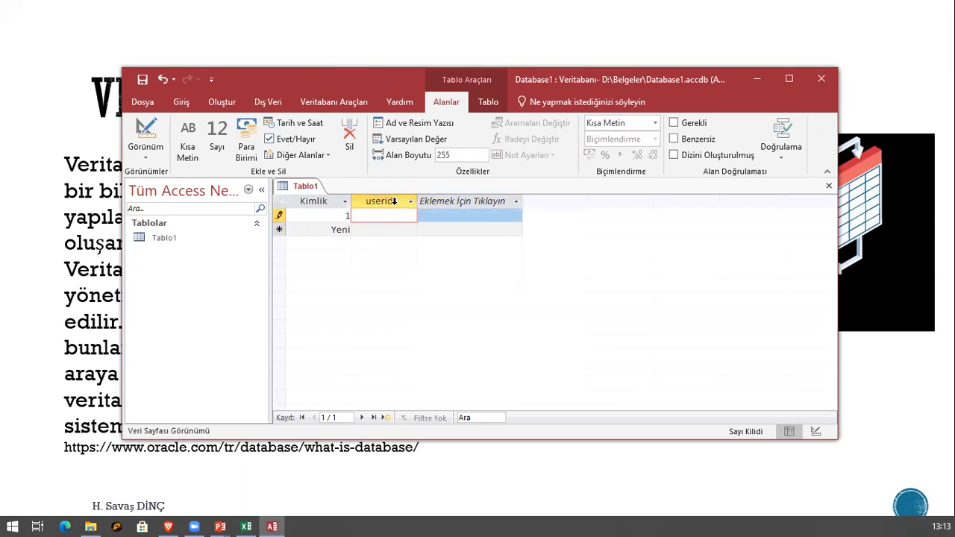
{"action": "left_click", "coordinate": [382, 201]}
{"action": "left_click", "coordinate": [410, 201]}
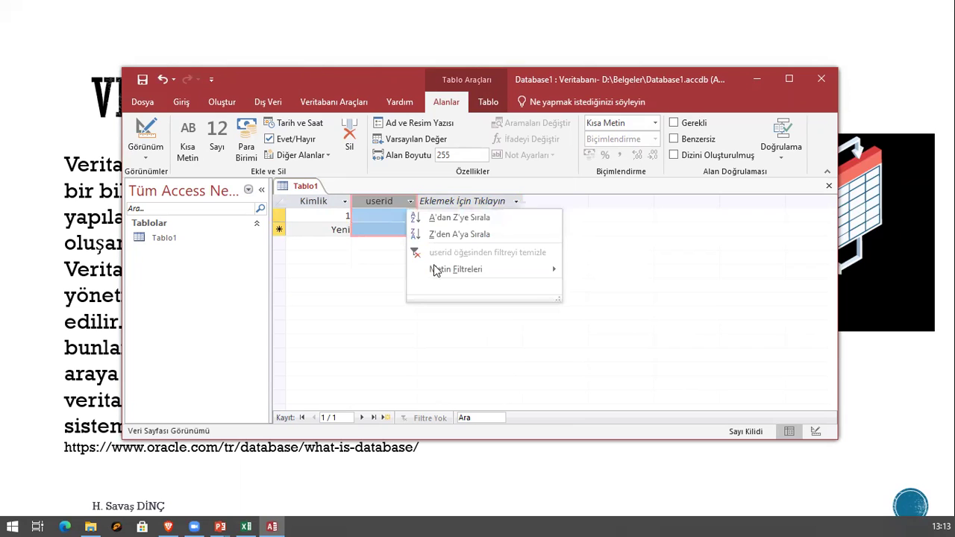
- Add a short text (Kısa Metin) field named userName to Tablo1 beside the userid field
{"action": "left_click", "coordinate": [506, 202]}
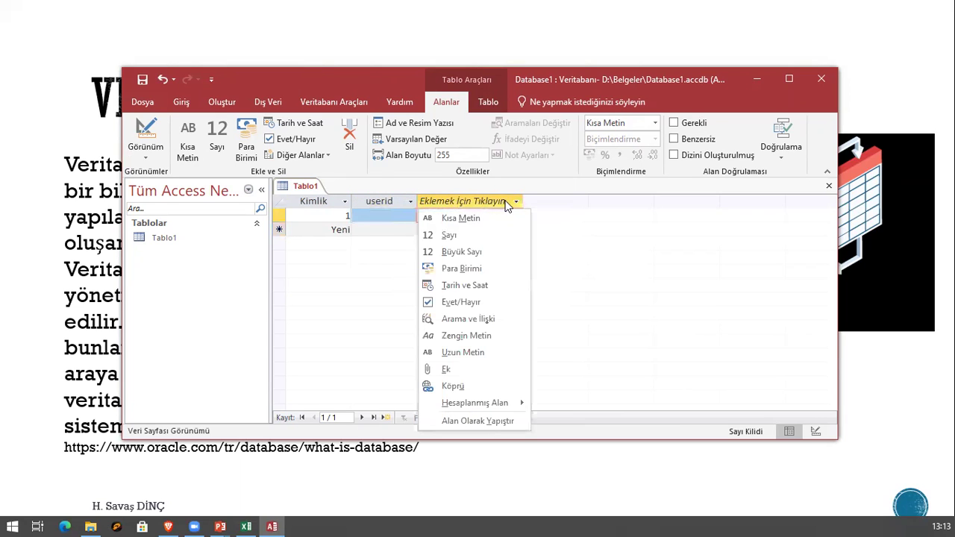
{"action": "left_click", "coordinate": [473, 220]}
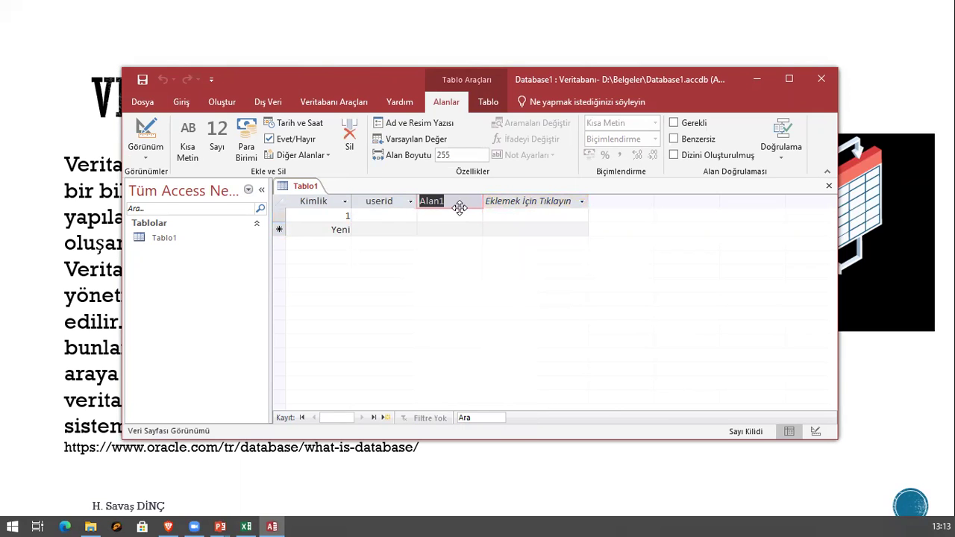
{"action": "type", "text": "userName"}
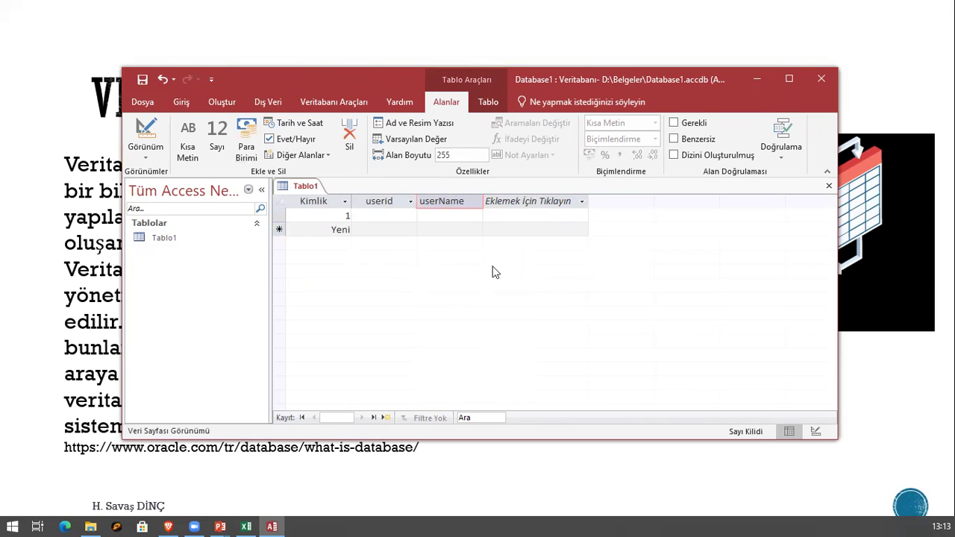
{"action": "left_click", "coordinate": [531, 201]}
{"action": "left_click", "coordinate": [739, 249]}
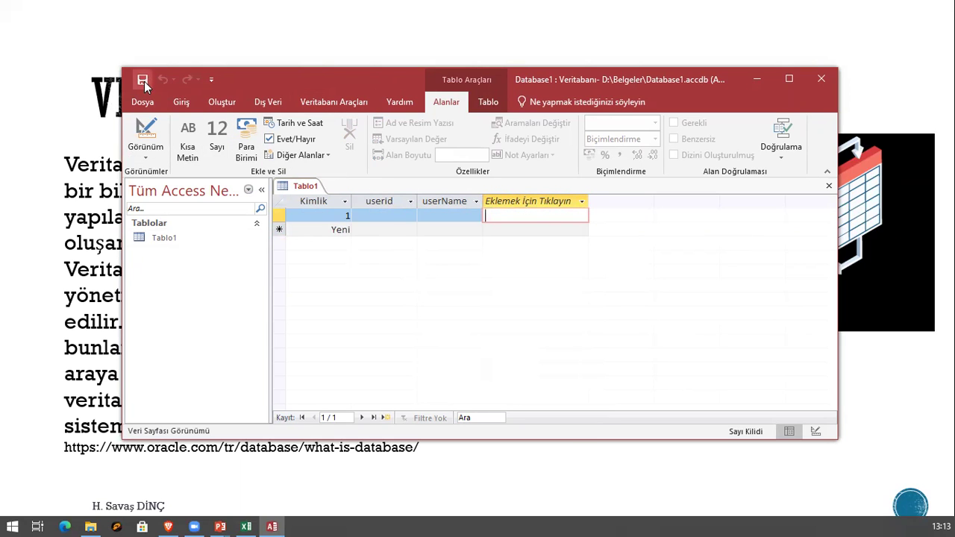
- Create a second blank table in the database and select it in the list of tables
{"action": "right_click", "coordinate": [176, 258]}
{"action": "left_click", "coordinate": [220, 102]}
{"action": "left_click", "coordinate": [221, 102]}
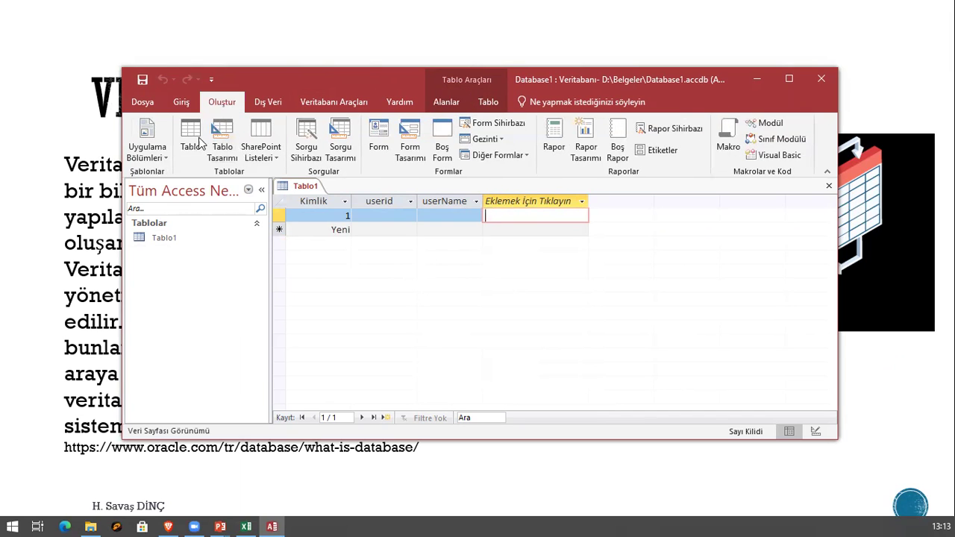
{"action": "left_click", "coordinate": [192, 138]}
{"action": "left_click", "coordinate": [165, 256]}
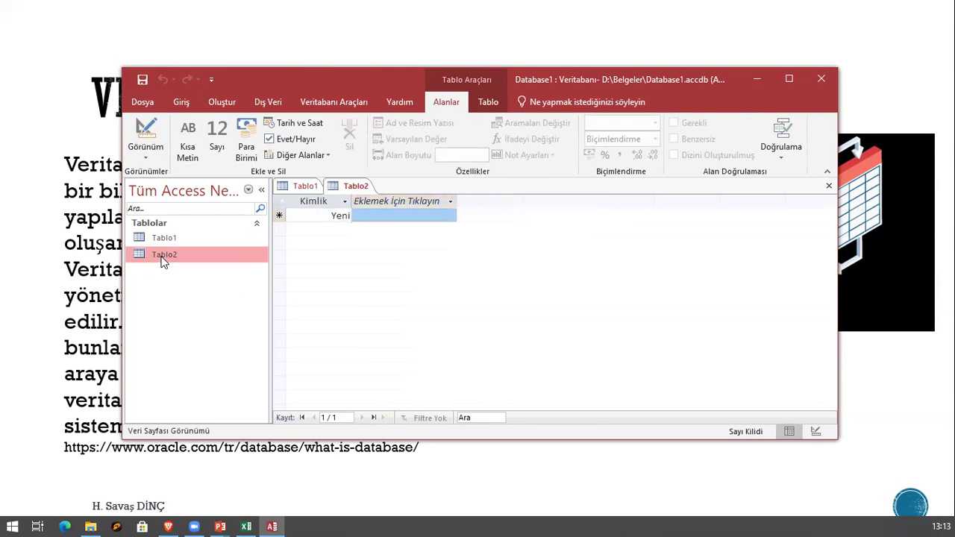
- Try to rename Tablo1 in the list of tables
{"action": "left_click", "coordinate": [167, 237]}
{"action": "right_click", "coordinate": [169, 236]}
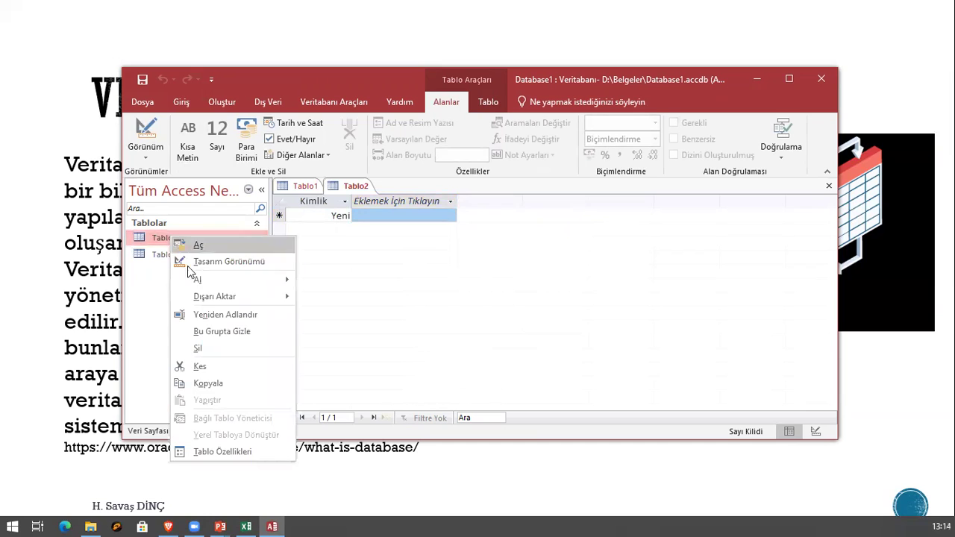
{"action": "left_click", "coordinate": [225, 315]}
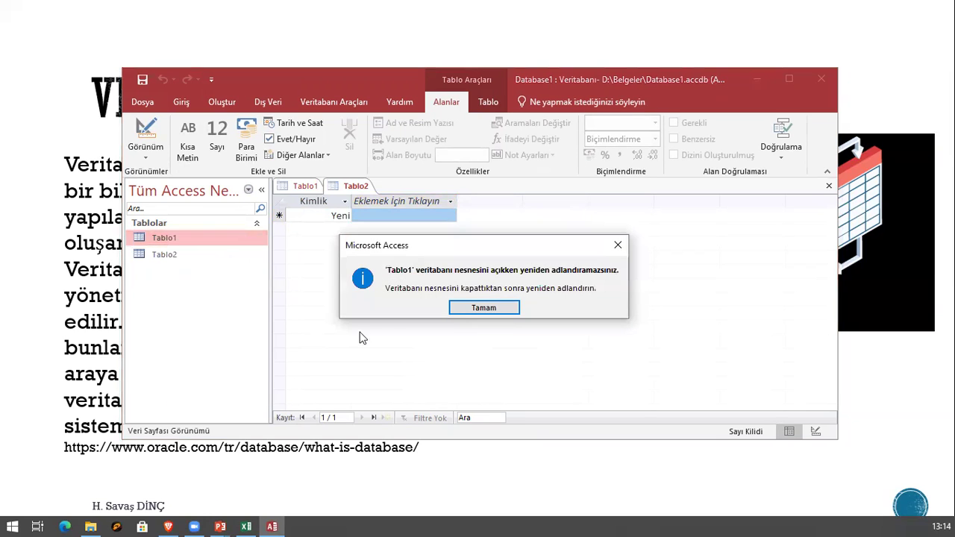
{"action": "key", "text": "Return"}
- Bring Tablo1 to the front and save it under the table name user
{"action": "left_click", "coordinate": [302, 186]}
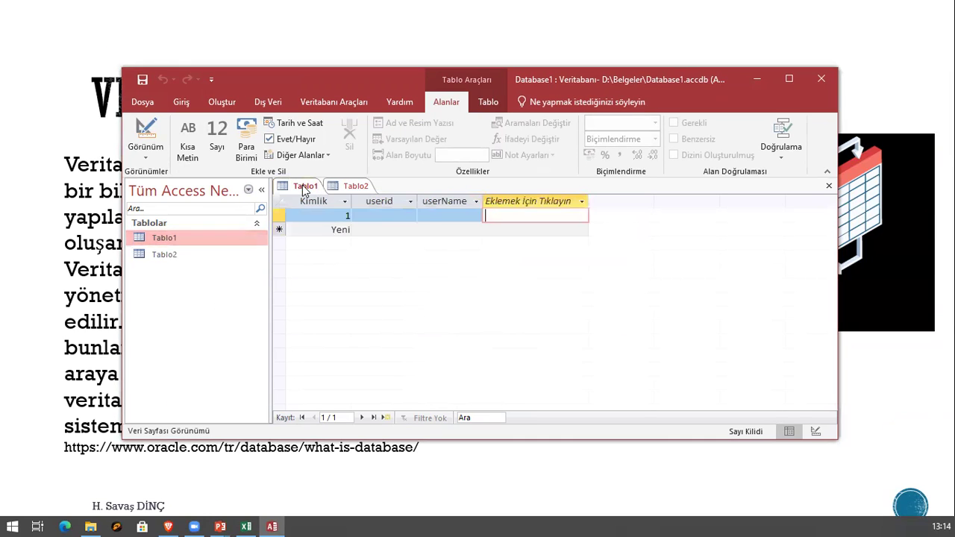
{"action": "right_click", "coordinate": [304, 187]}
{"action": "left_click", "coordinate": [324, 196]}
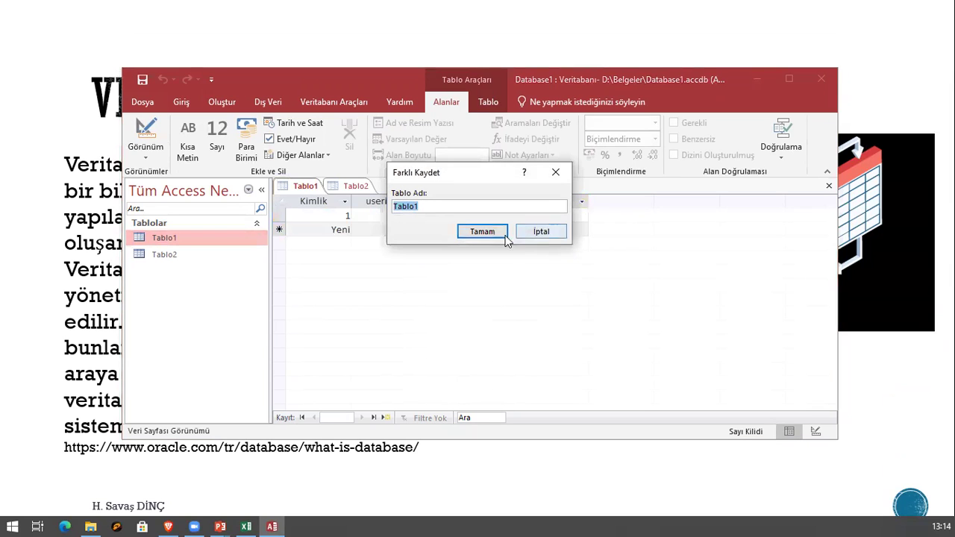
{"action": "type", "text": "user"}
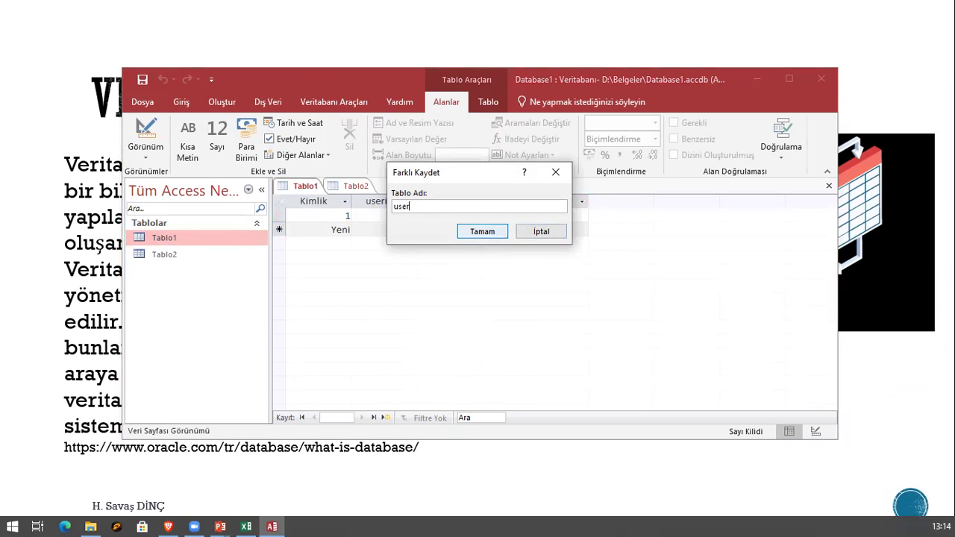
{"action": "left_click", "coordinate": [469, 228]}
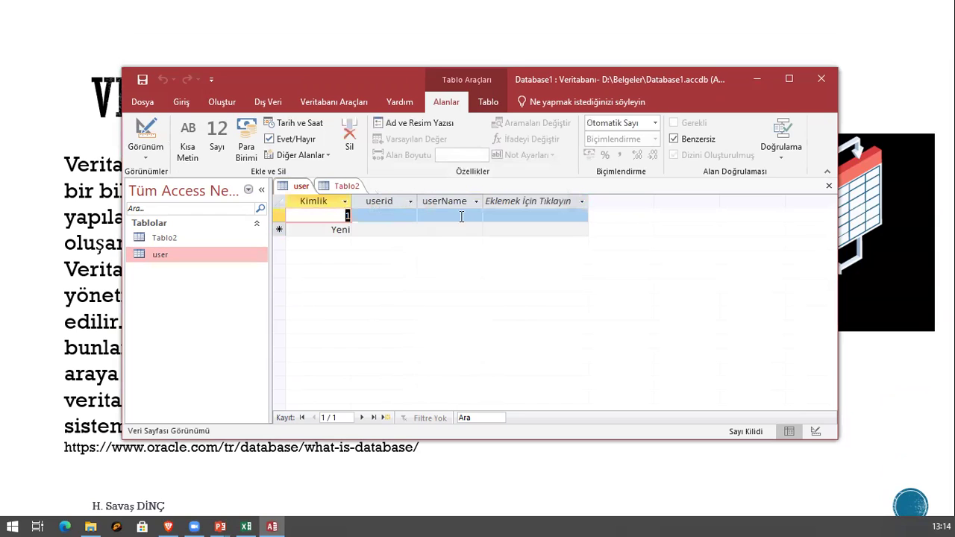
- Switch to Tablo2 and add a short text (Kısa Metin) field named stokAdi
{"action": "left_click", "coordinate": [161, 236]}
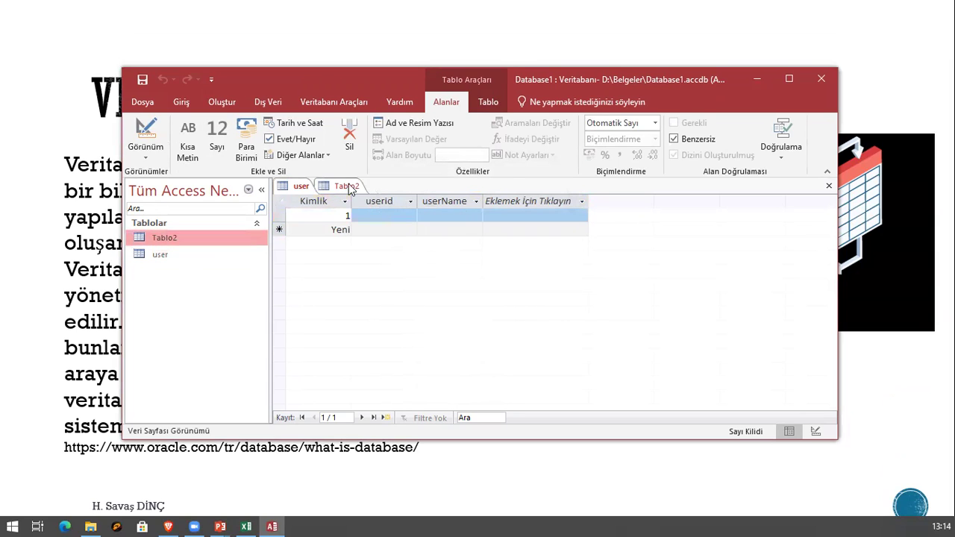
{"action": "left_click", "coordinate": [347, 186]}
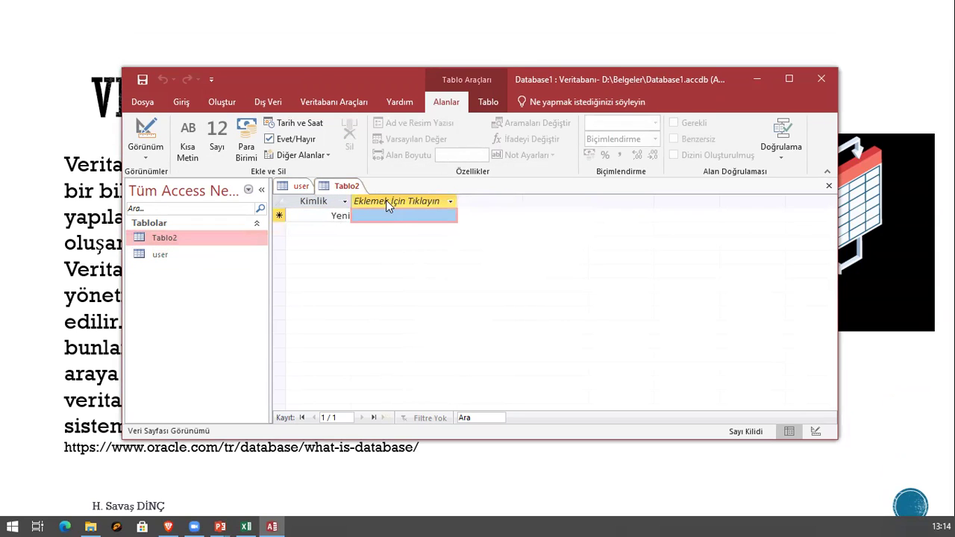
{"action": "left_click", "coordinate": [392, 197]}
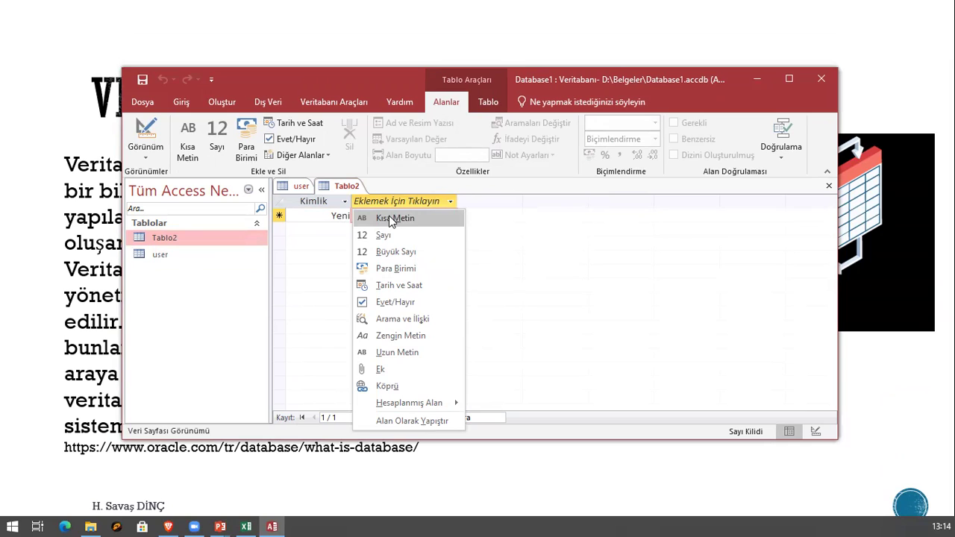
{"action": "left_click", "coordinate": [389, 217]}
{"action": "type", "text": "s"}
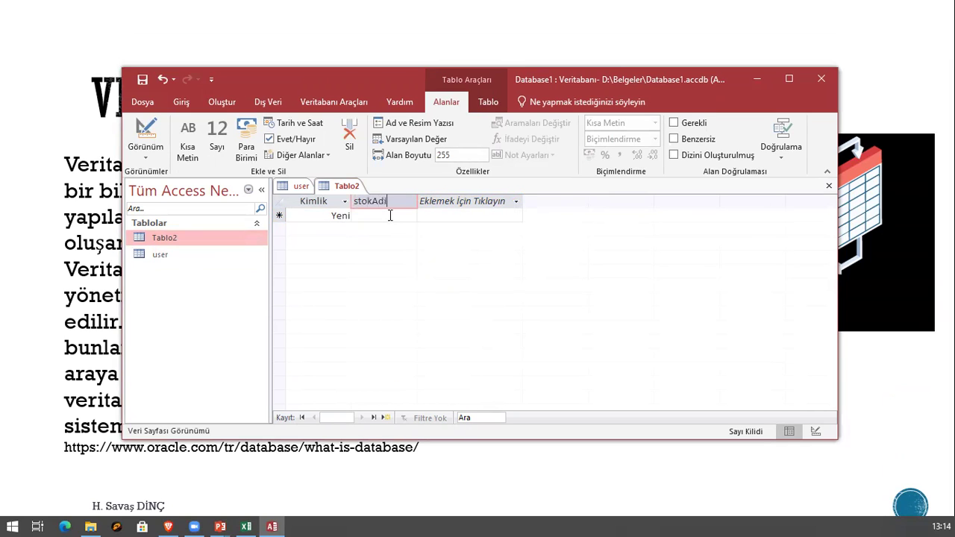
{"action": "type", "text": "tokAdi"}
{"action": "key", "text": "Tab"}
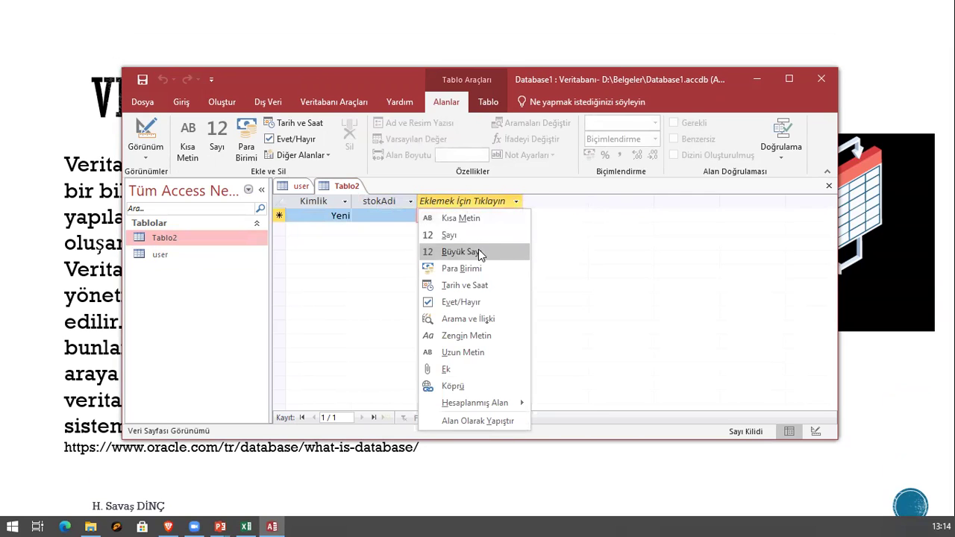
- Add a number (Sayı) field named StokAdedi to Tablo2 beside the stokAdi field
{"action": "left_click", "coordinate": [453, 233]}
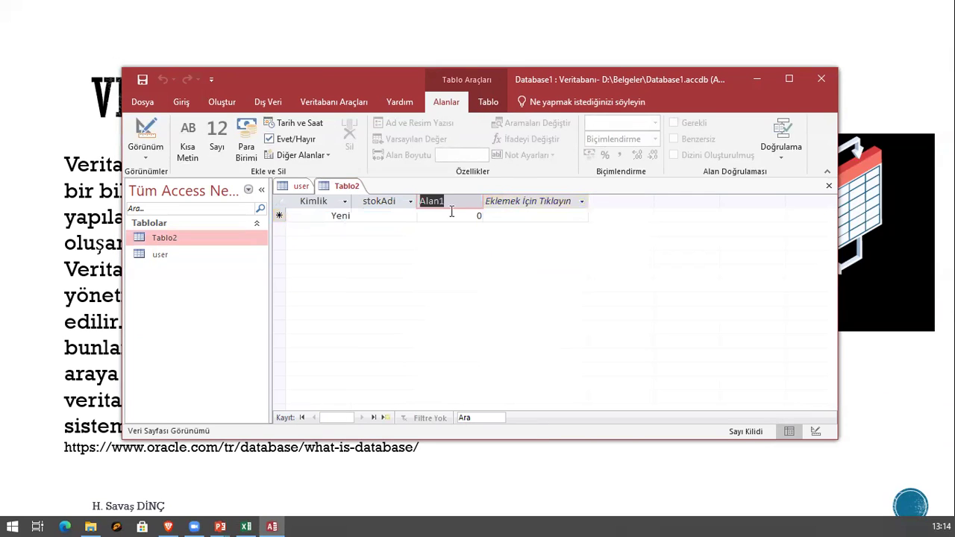
{"action": "type", "text": "StokAdedi"}
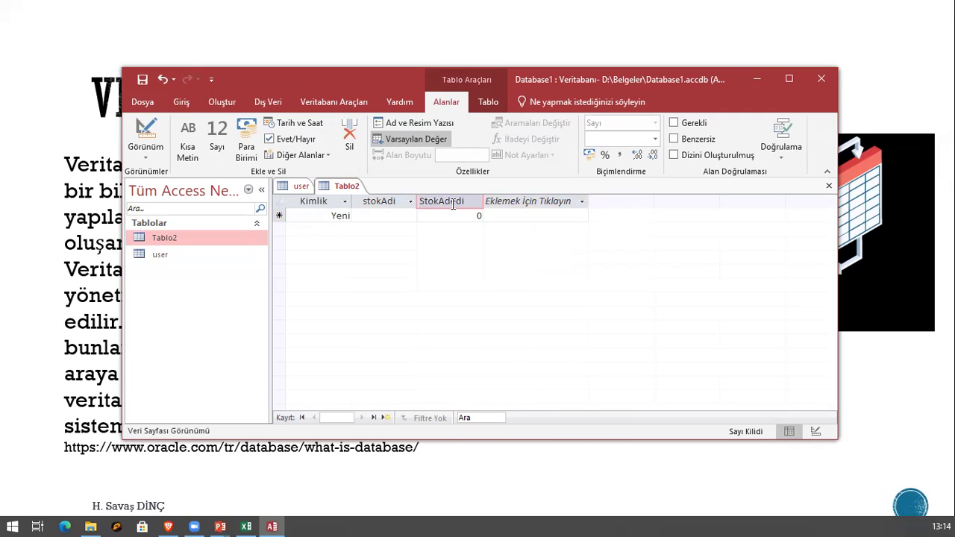
{"action": "left_click", "coordinate": [502, 202]}
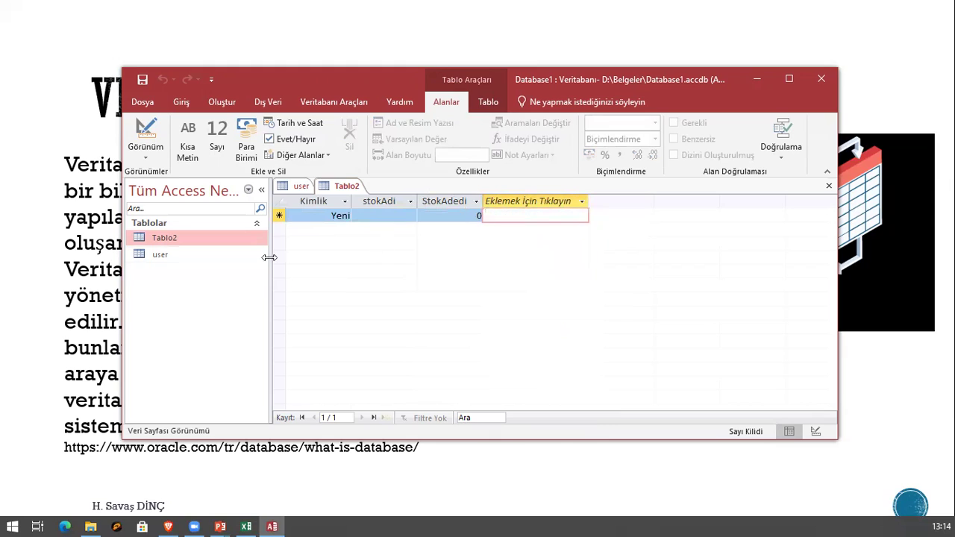
- Save Tablo2 under the table name stok, and minimize the database window to return to the presentation
{"action": "right_click", "coordinate": [345, 187]}
{"action": "left_click", "coordinate": [359, 197]}
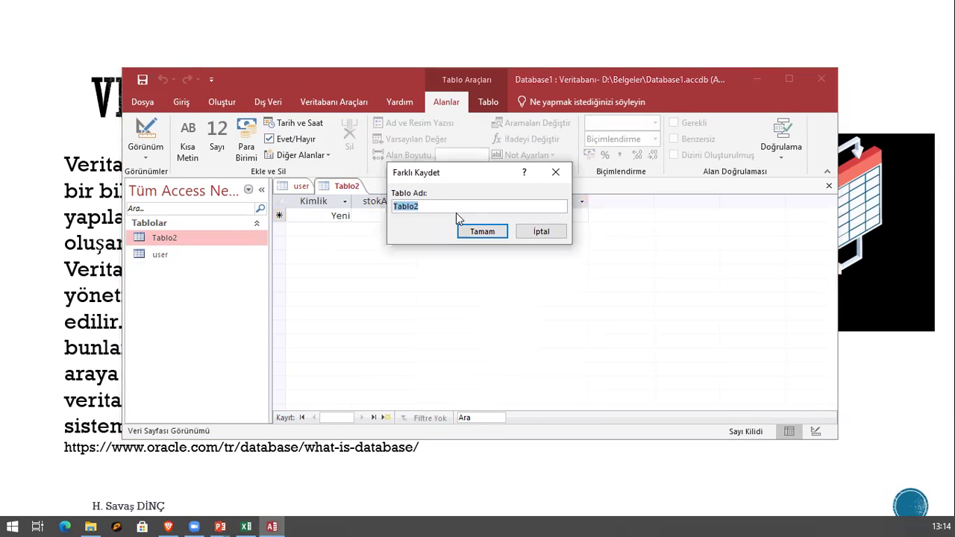
{"action": "type", "text": "stok"}
{"action": "key", "text": "Return"}
{"action": "left_click", "coordinate": [155, 239]}
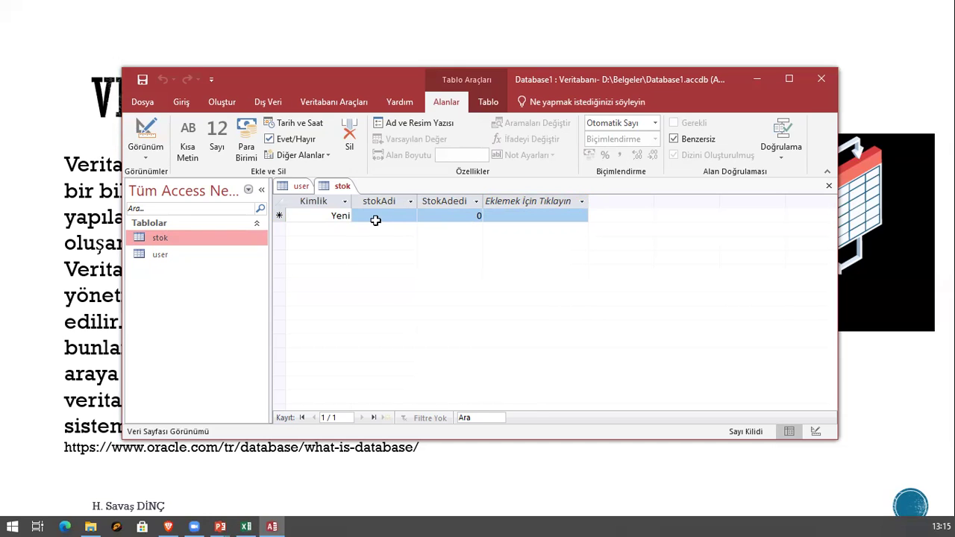
{"action": "left_click", "coordinate": [758, 78]}
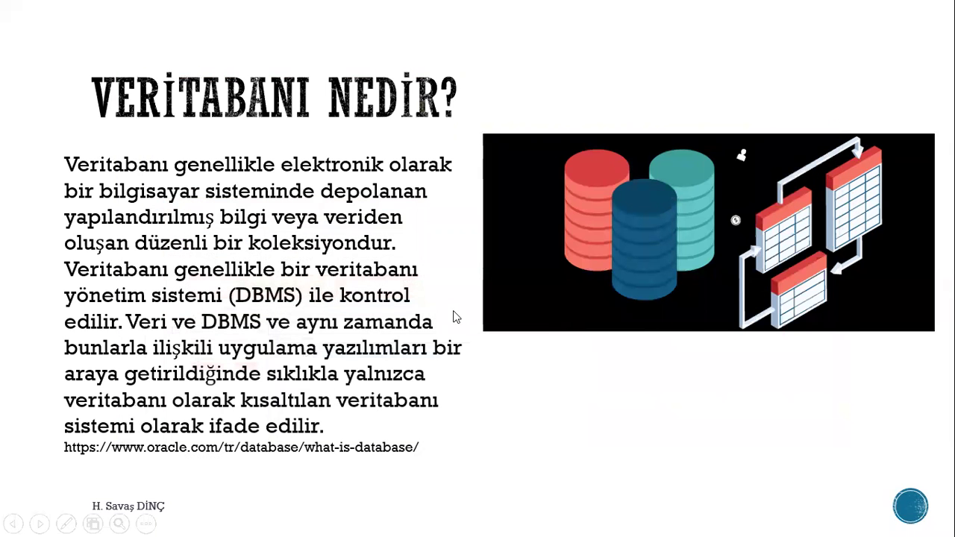